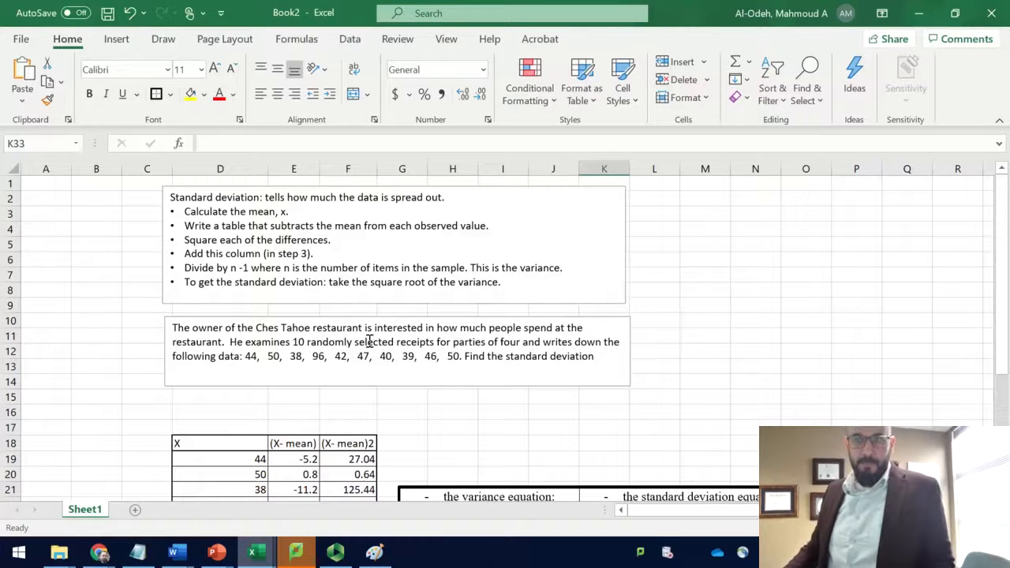
Review the standard deviation procedure in the text box and the ten receipt amounts in the X column
{"action": "left_click_drag", "start_coordinate": [184, 240], "coordinate": [385, 255]}
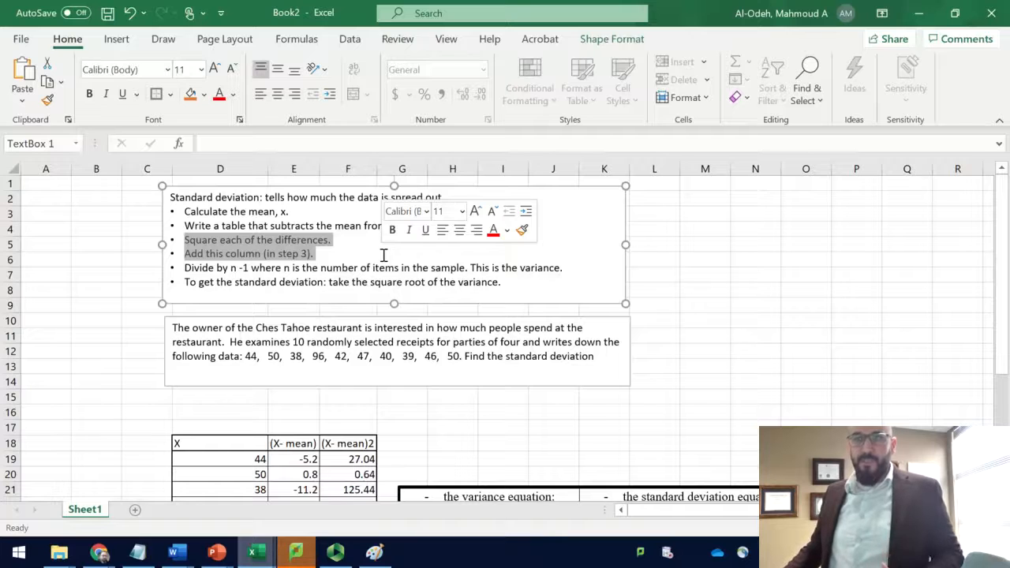
{"action": "left_click", "coordinate": [215, 268]}
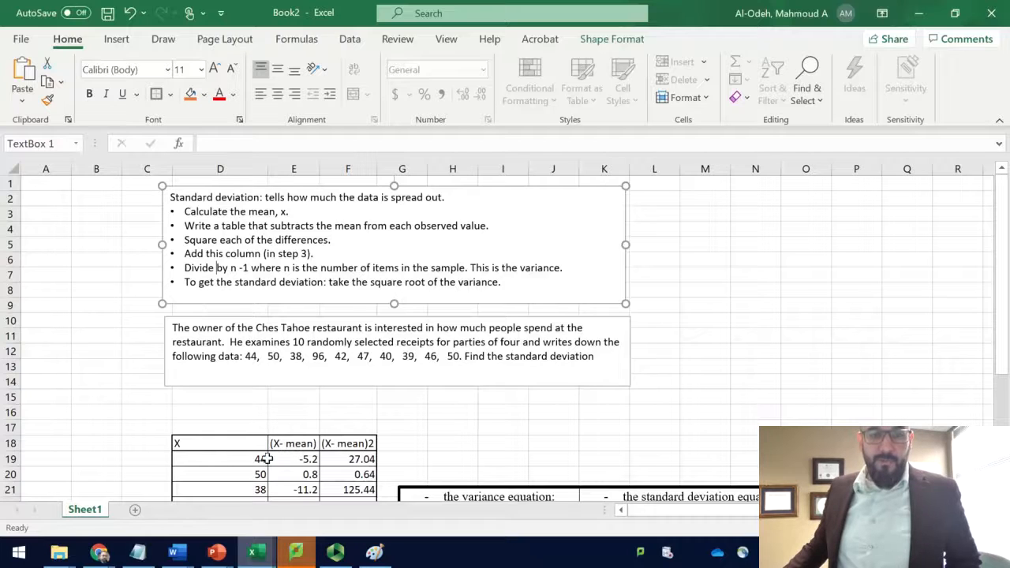
{"action": "scroll", "coordinate": [300, 485], "scroll_direction": "down", "scroll_amount": 1}
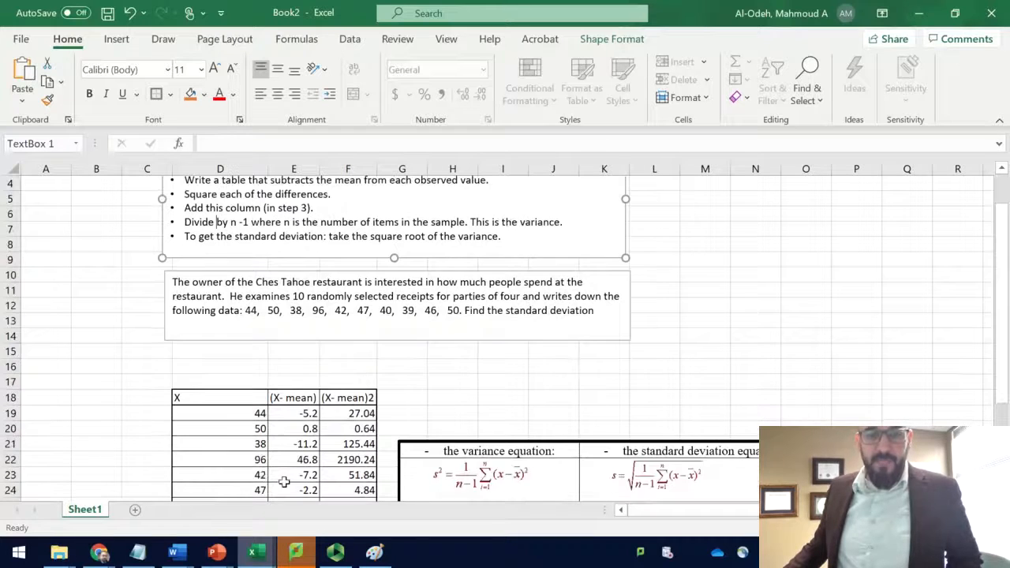
{"action": "left_click", "coordinate": [240, 448]}
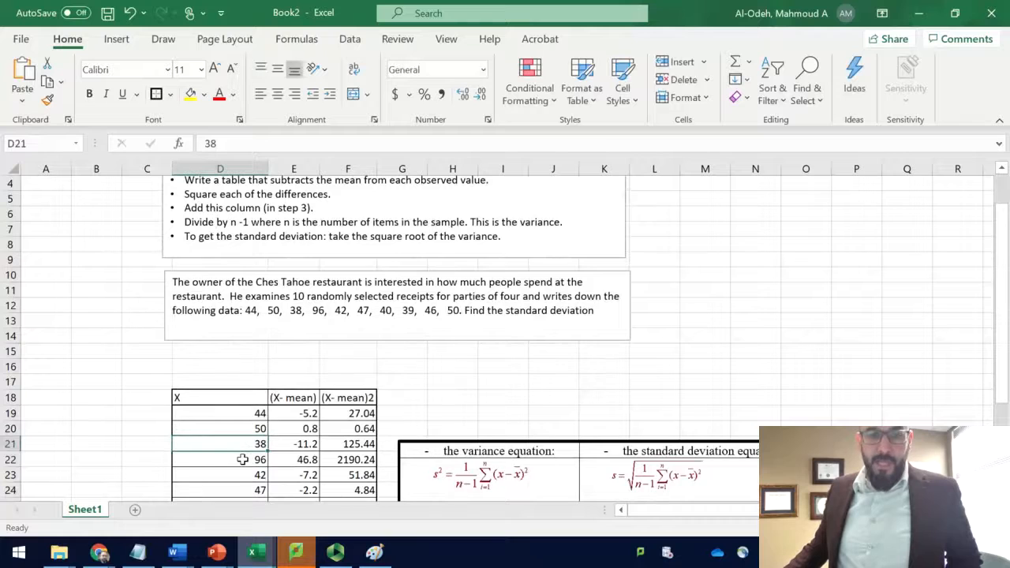
{"action": "left_click", "coordinate": [241, 459]}
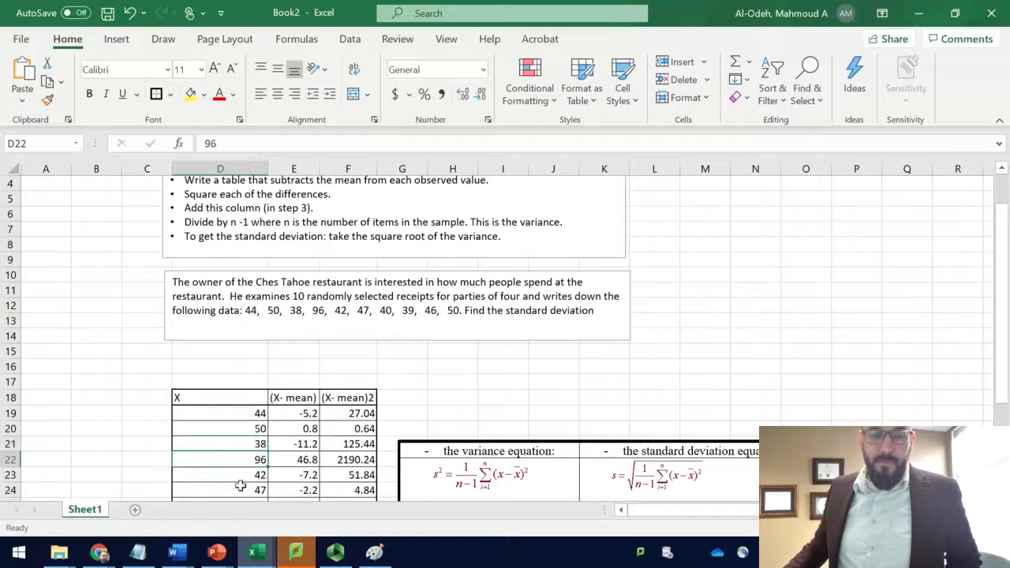
{"action": "scroll", "coordinate": [243, 462], "scroll_direction": "down", "scroll_amount": 1}
{"action": "left_click", "coordinate": [241, 444]}
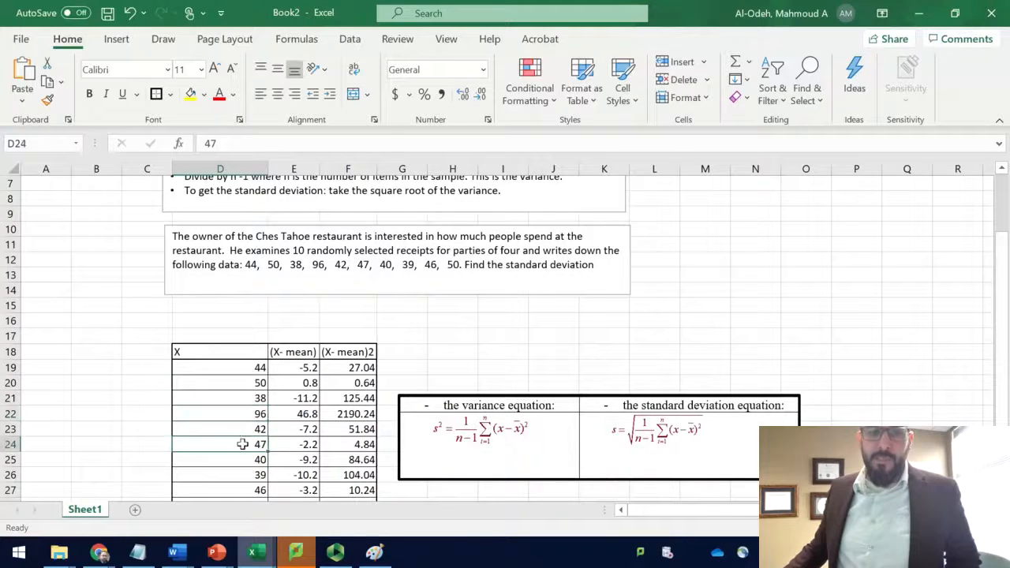
{"action": "left_click", "coordinate": [247, 458]}
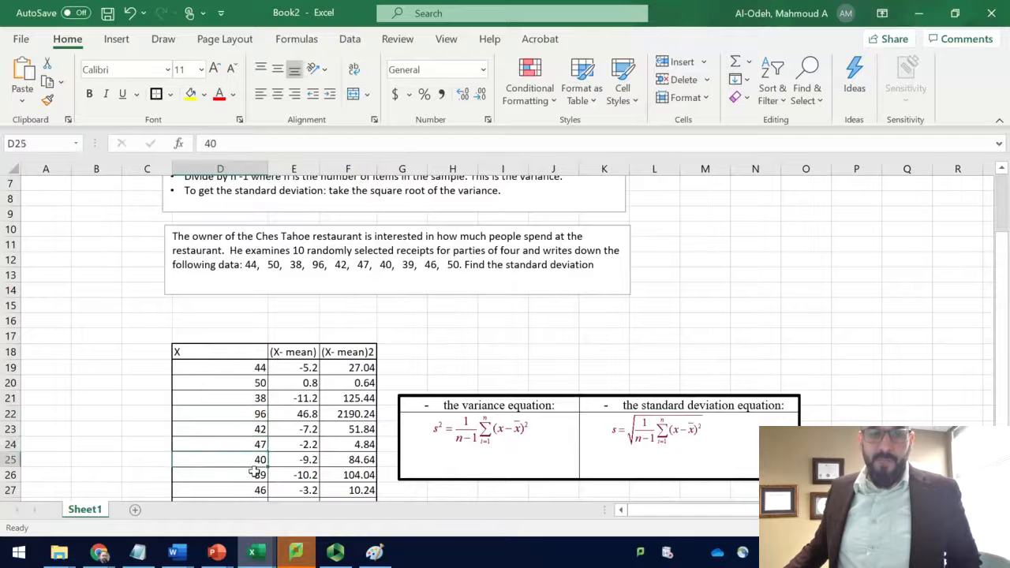
{"action": "scroll", "coordinate": [250, 465], "scroll_direction": "down", "scroll_amount": 1}
{"action": "left_click", "coordinate": [240, 433]}
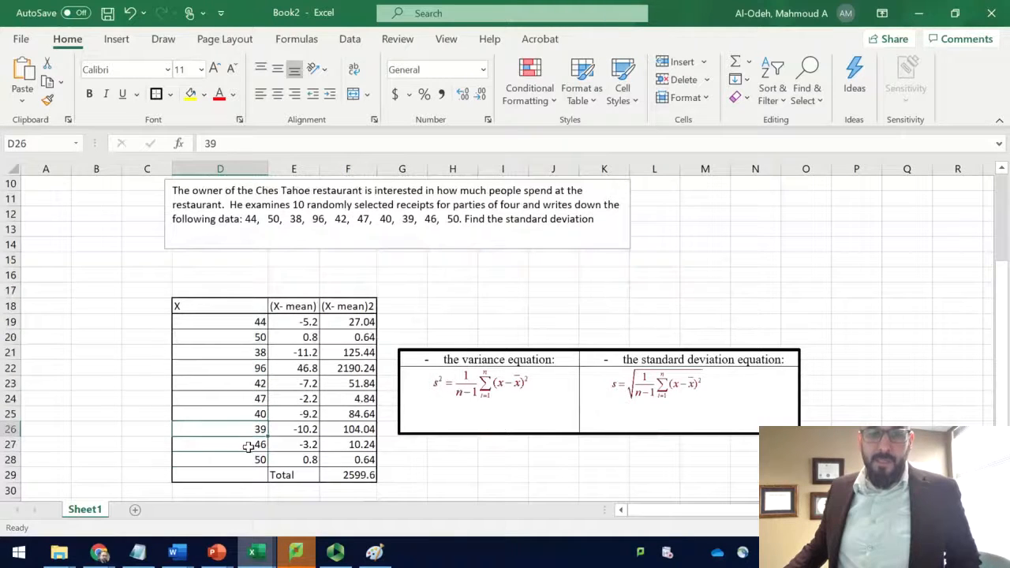
{"action": "left_click", "coordinate": [253, 444]}
{"action": "mouse_move", "coordinate": [195, 552]}
{"action": "left_click", "coordinate": [257, 338]}
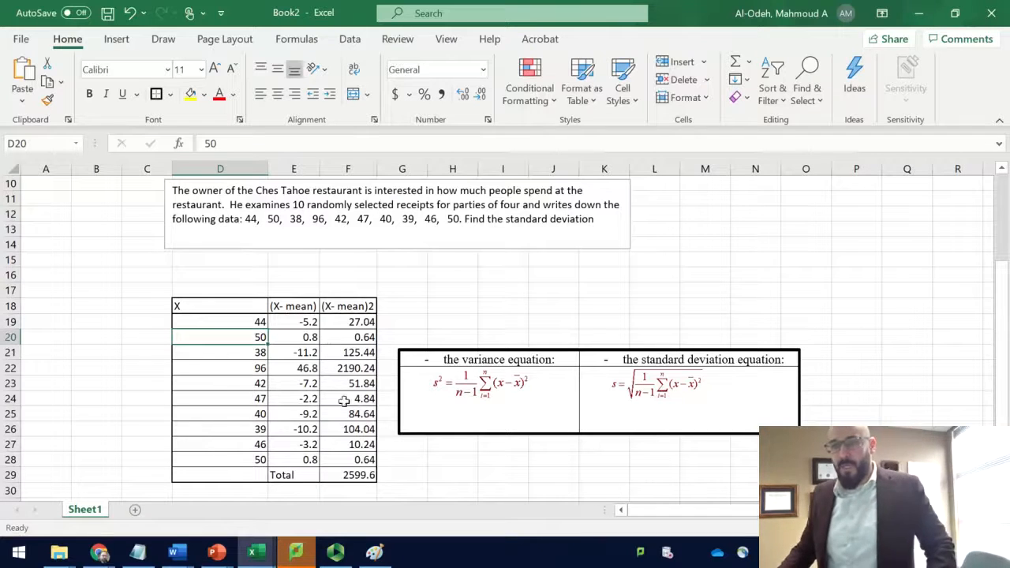
{"action": "left_click", "coordinate": [247, 318]}
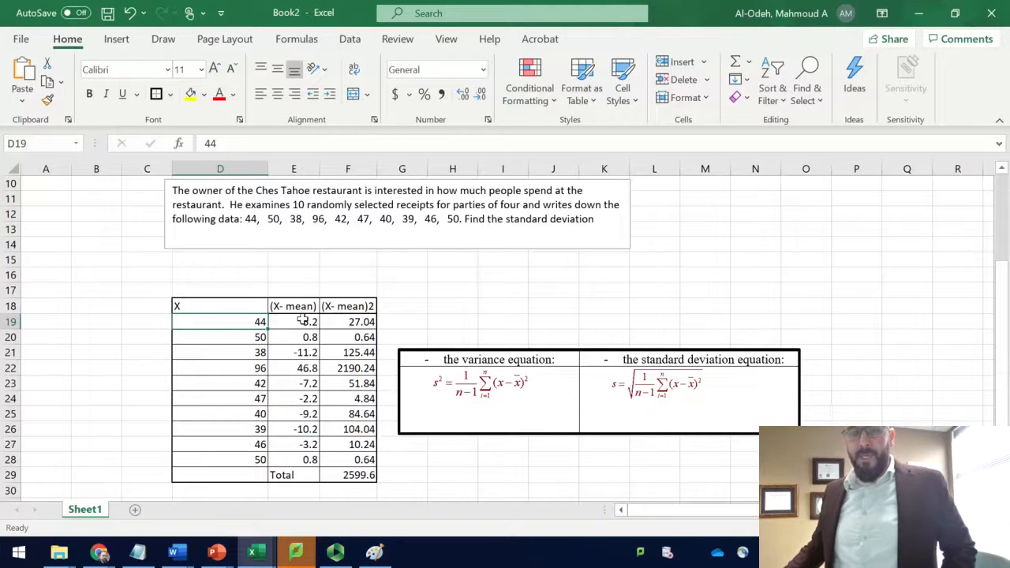
Examine the average formula in E31 and the deviation formulas at the start of the (X- mean) column
{"action": "left_click", "coordinate": [302, 320]}
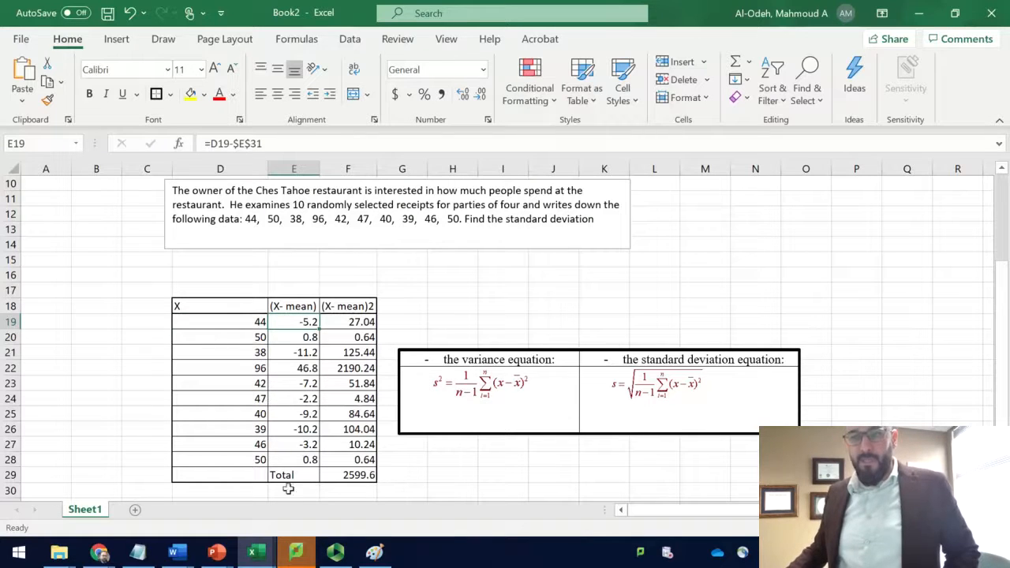
{"action": "scroll", "coordinate": [199, 431], "scroll_direction": "down", "scroll_amount": 1}
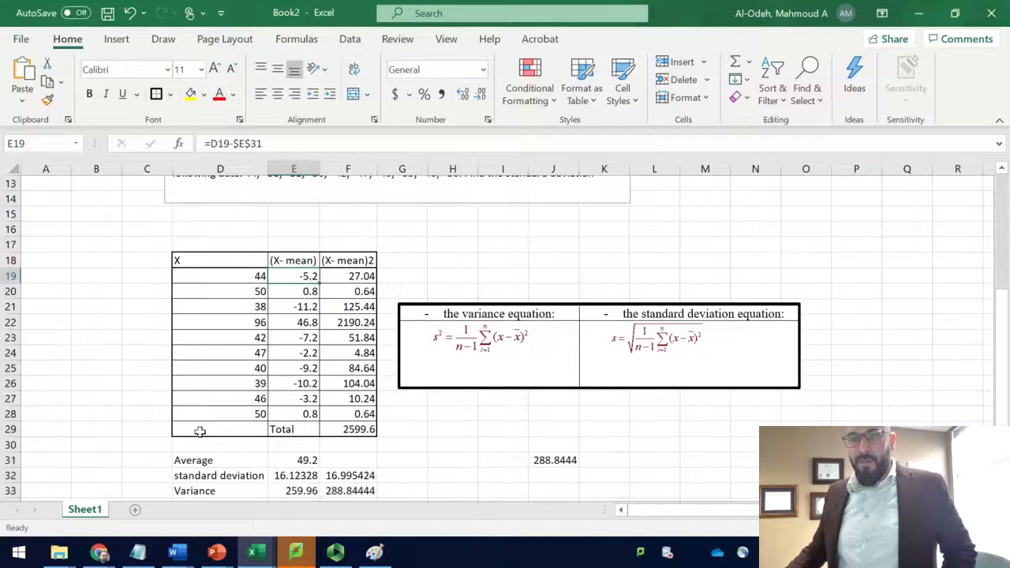
{"action": "left_click", "coordinate": [293, 460]}
{"action": "double_click", "coordinate": [293, 459]}
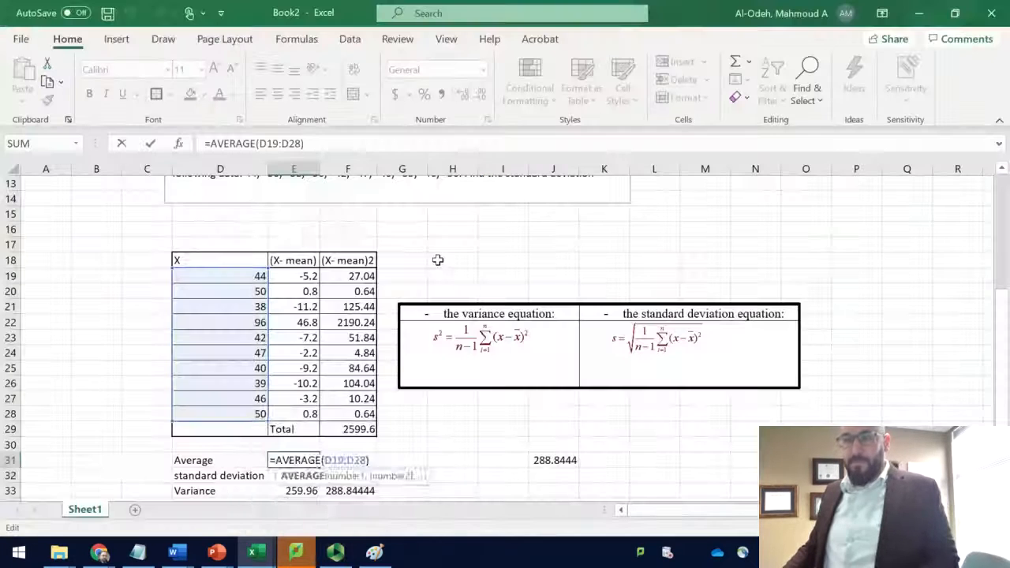
{"action": "key", "text": "Escape"}
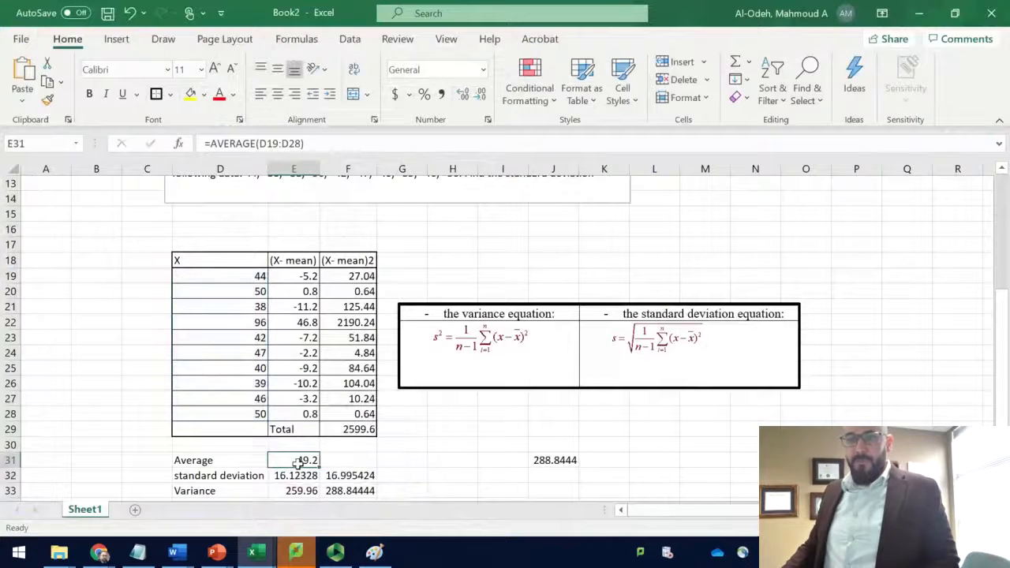
{"action": "double_click", "coordinate": [299, 464]}
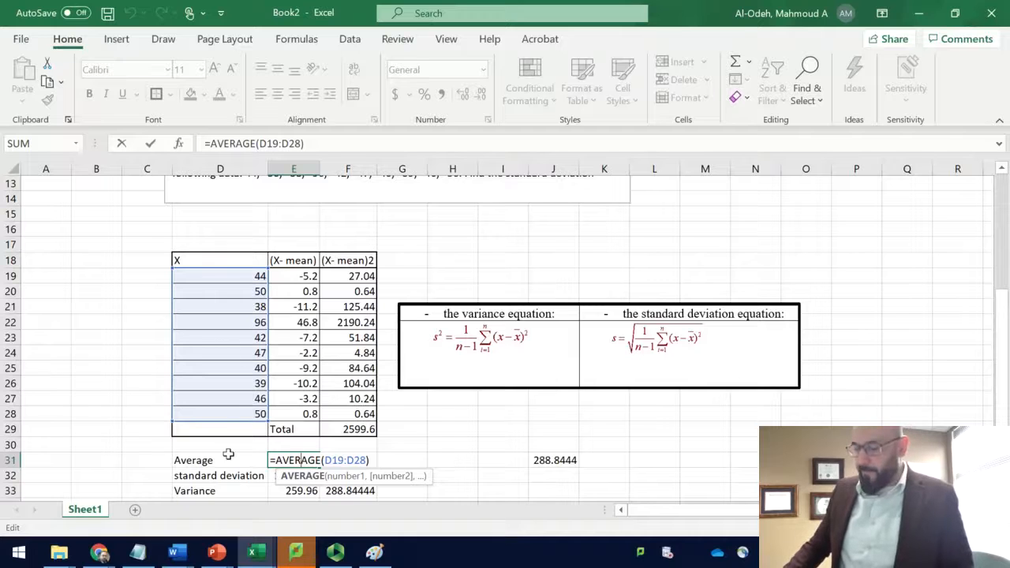
{"action": "key", "text": "Return"}
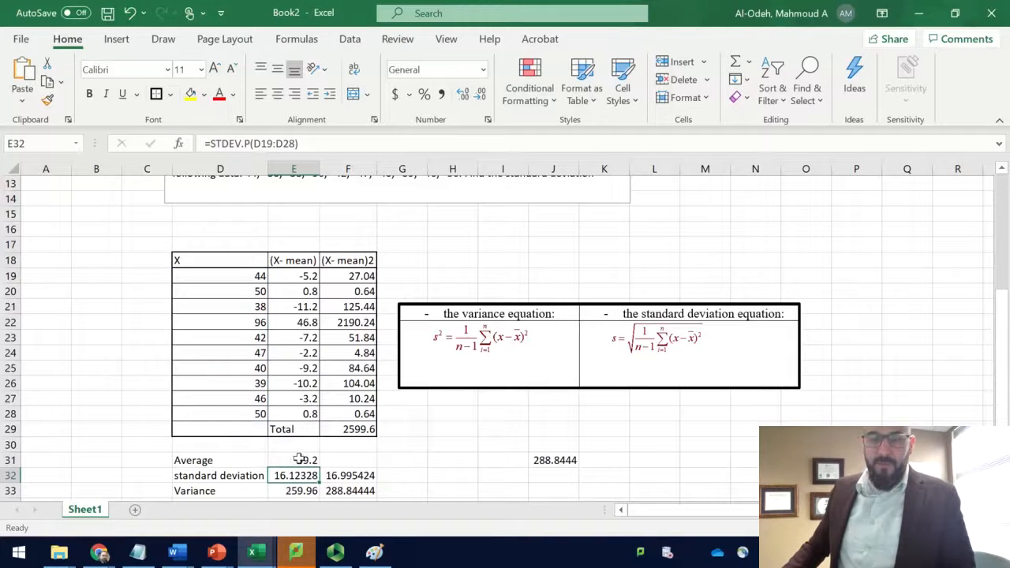
{"action": "left_click", "coordinate": [303, 276]}
{"action": "mouse_move", "coordinate": [374, 552]}
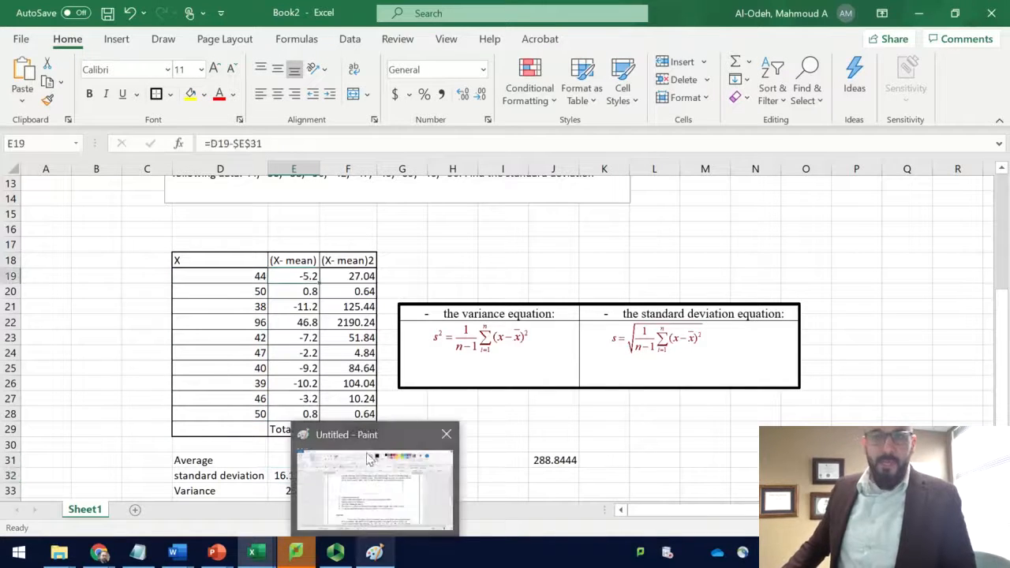
{"action": "left_click", "coordinate": [300, 291]}
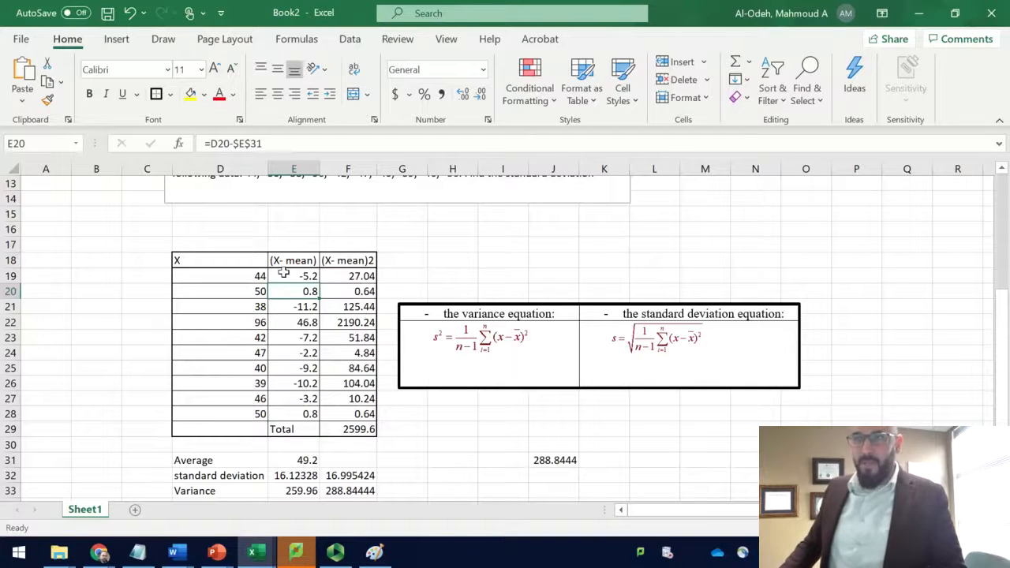
Examine the squared-deviation formula in F19, the range F19:F28 and the total formula in F29
{"action": "double_click", "coordinate": [326, 276]}
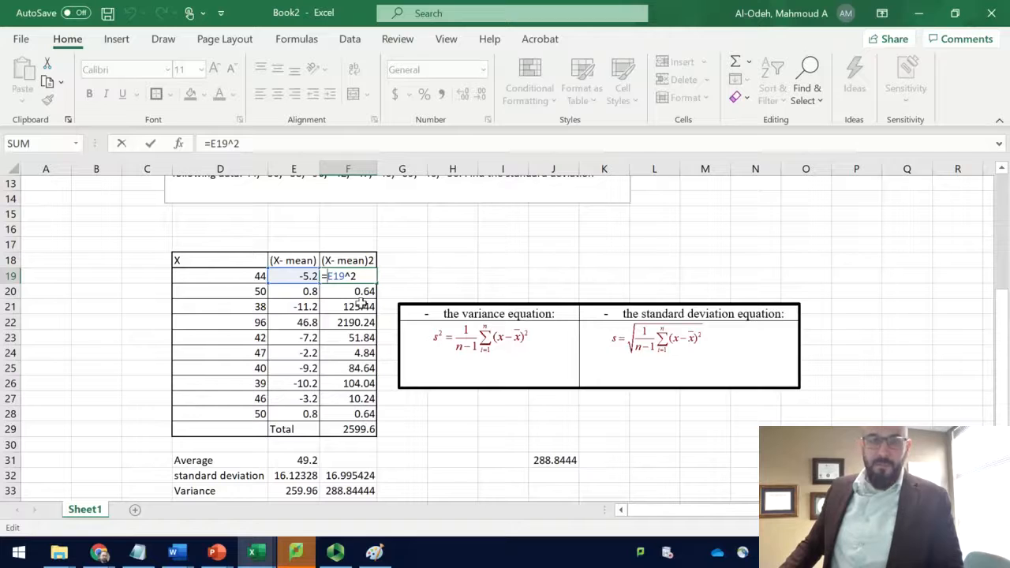
{"action": "left_click", "coordinate": [362, 275]}
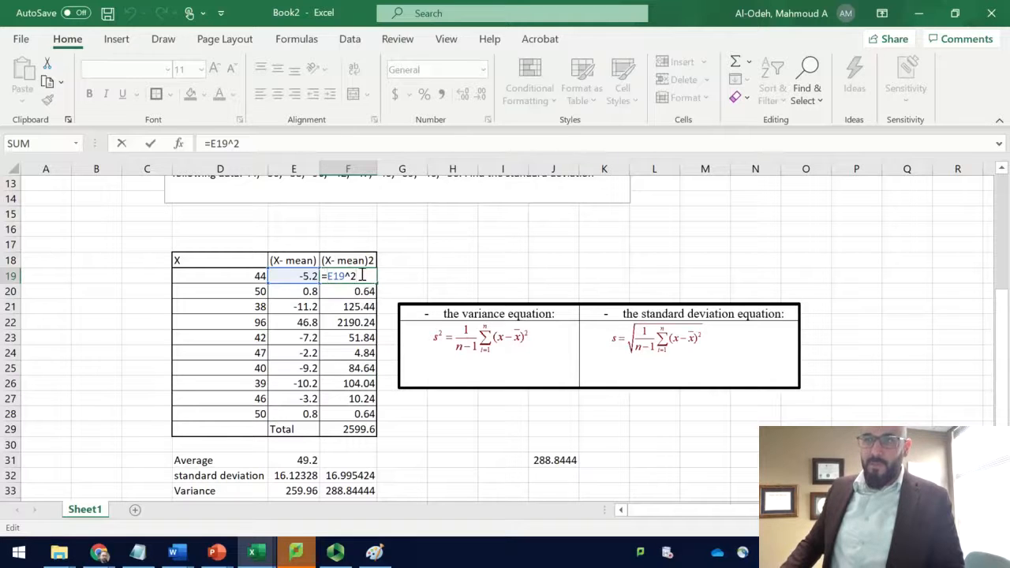
{"action": "key", "text": "Return"}
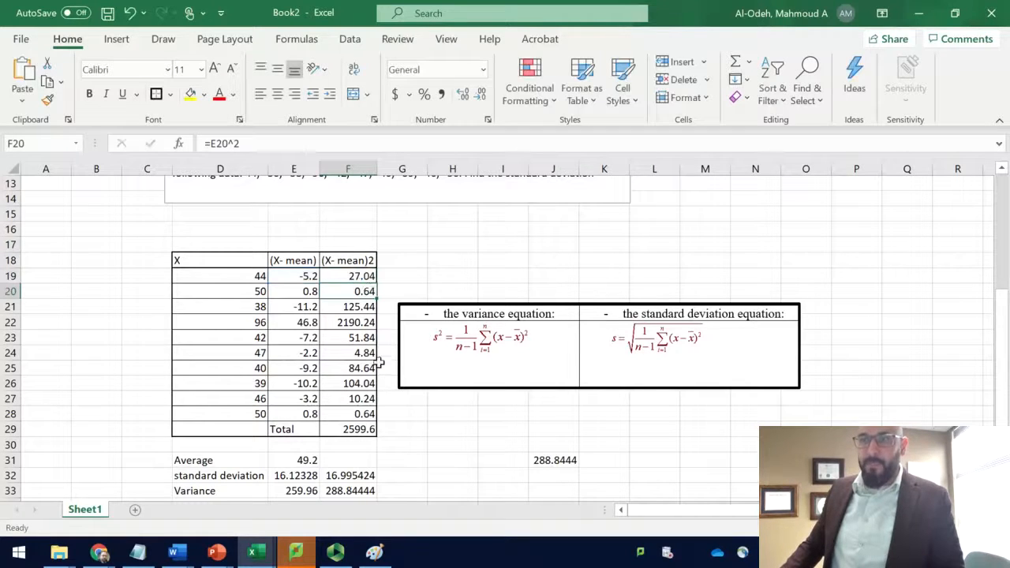
{"action": "left_click_drag", "start_coordinate": [357, 276], "coordinate": [367, 418]}
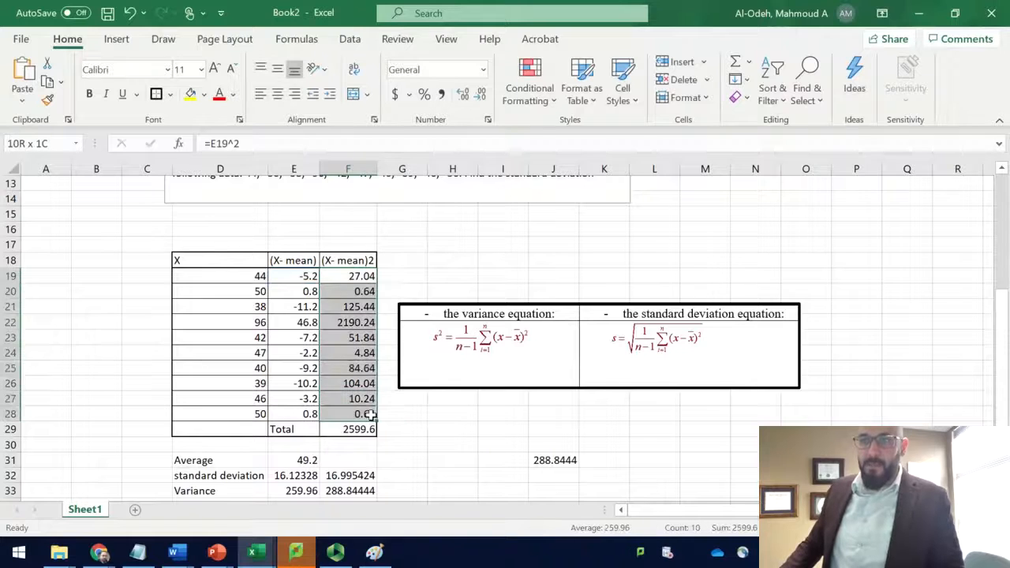
{"action": "left_click", "coordinate": [334, 431]}
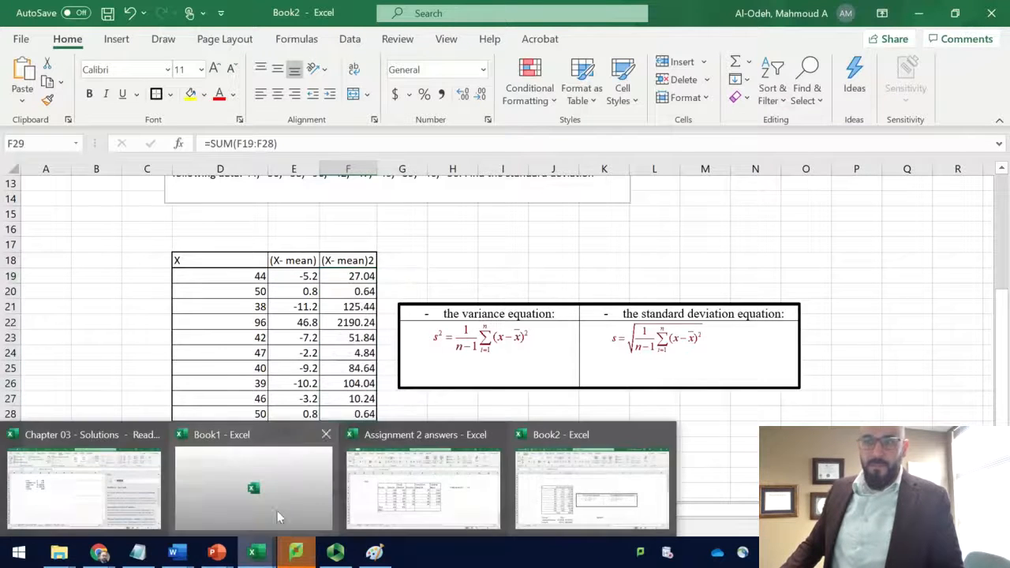
{"action": "left_click", "coordinate": [372, 366]}
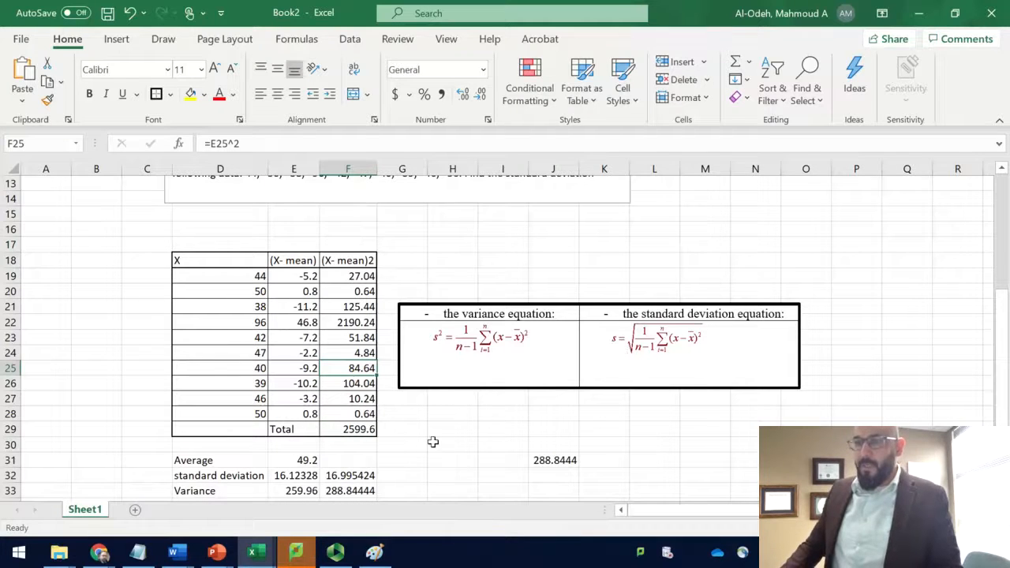
Inspect the sample variance formula in J31, checking how it divides the total of squared deviations
{"action": "double_click", "coordinate": [556, 460]}
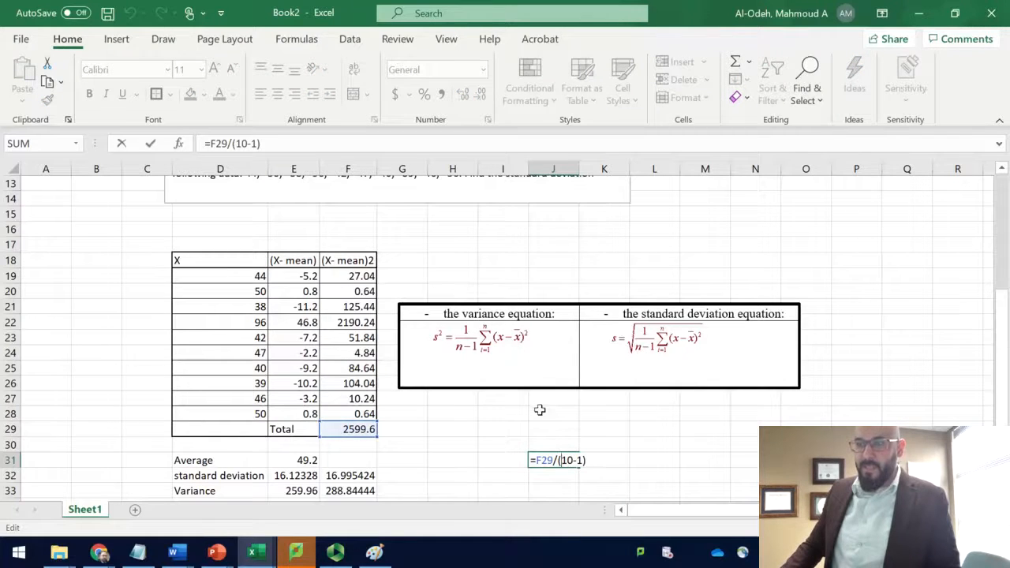
{"action": "key", "text": "Escape"}
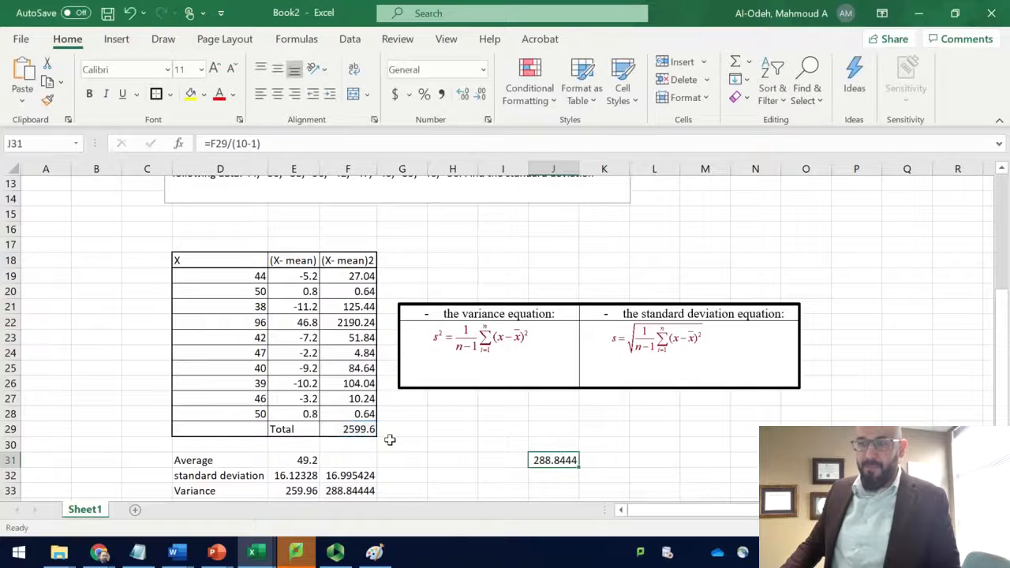
{"action": "double_click", "coordinate": [543, 460]}
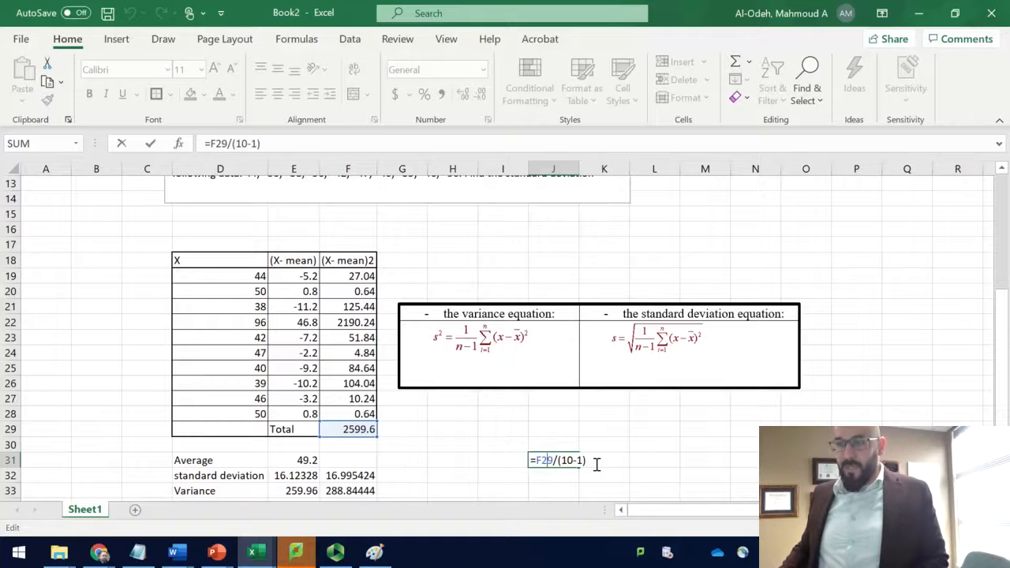
{"action": "key", "text": "Return"}
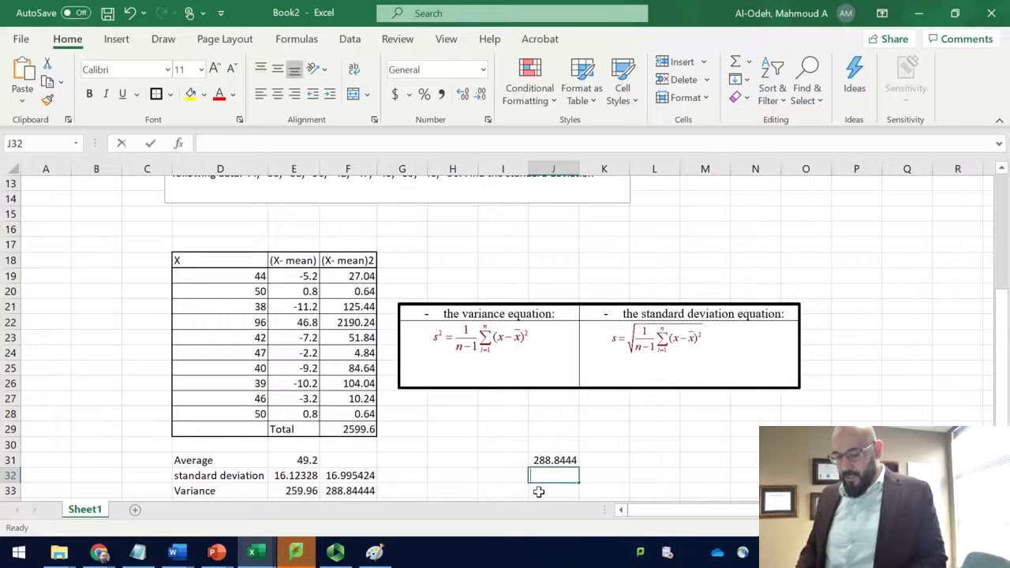
Calculate the sample standard deviation in J32 with the formula =J31^(1/2)
{"action": "type", "text": "="}
{"action": "scroll", "coordinate": [588, 472], "scroll_direction": "down", "scroll_amount": 1}
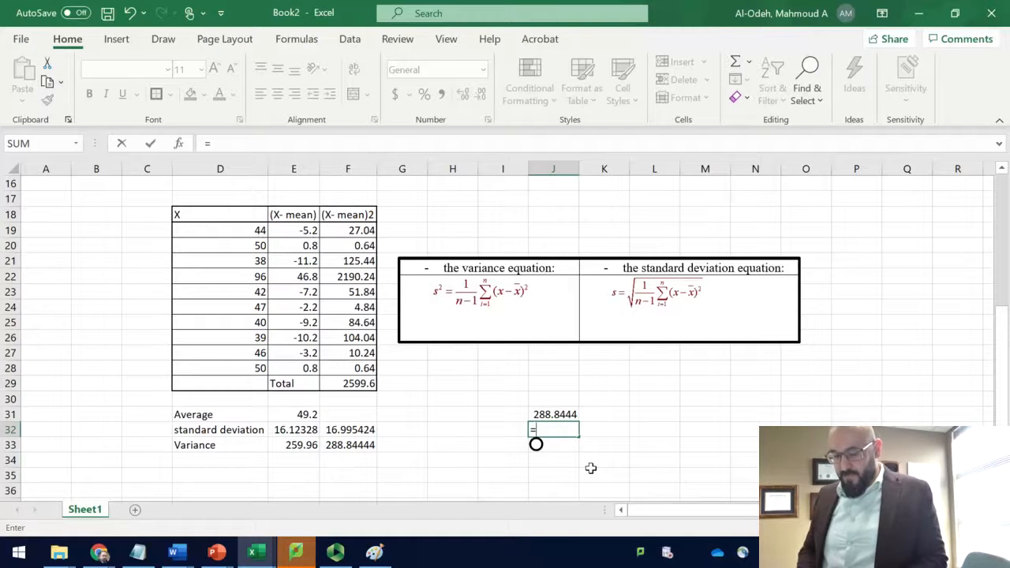
{"action": "left_click", "coordinate": [563, 413]}
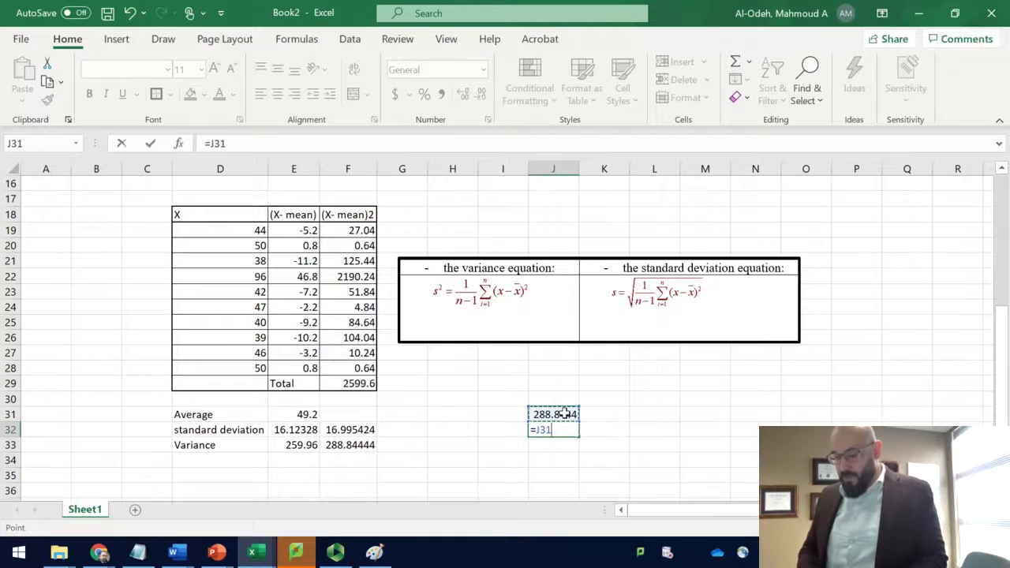
{"action": "type", "text": "^"}
{"action": "type", "text": "(1/2)"}
{"action": "key", "text": "Return"}
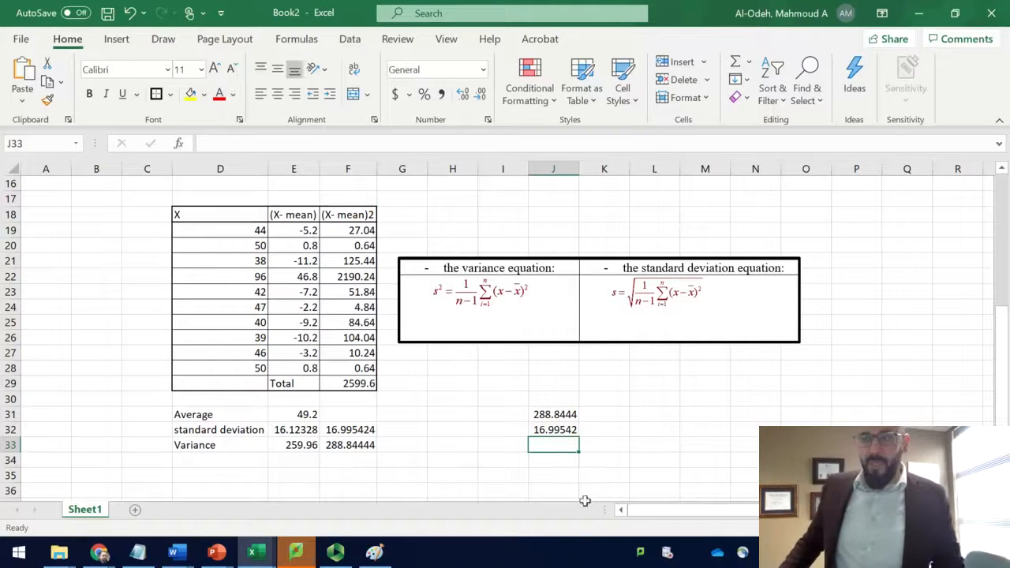
Compare the standard deviation formulas in E32 and F32, checking how STDEV.P and STDEV.S are applied to the range D19:D28
{"action": "double_click", "coordinate": [312, 426]}
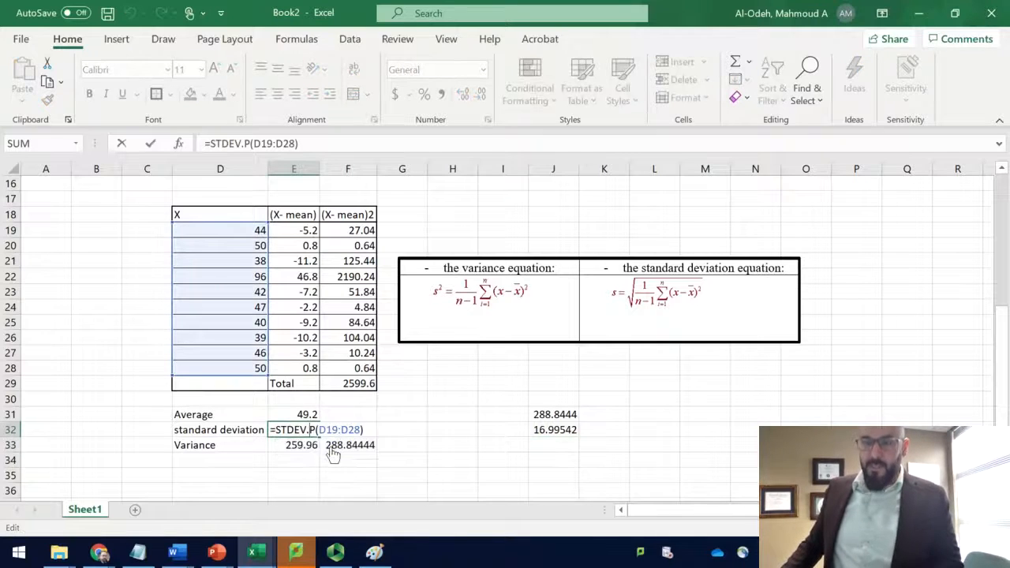
{"action": "key", "text": "Escape"}
{"action": "left_click", "coordinate": [346, 430]}
{"action": "double_click", "coordinate": [345, 430]}
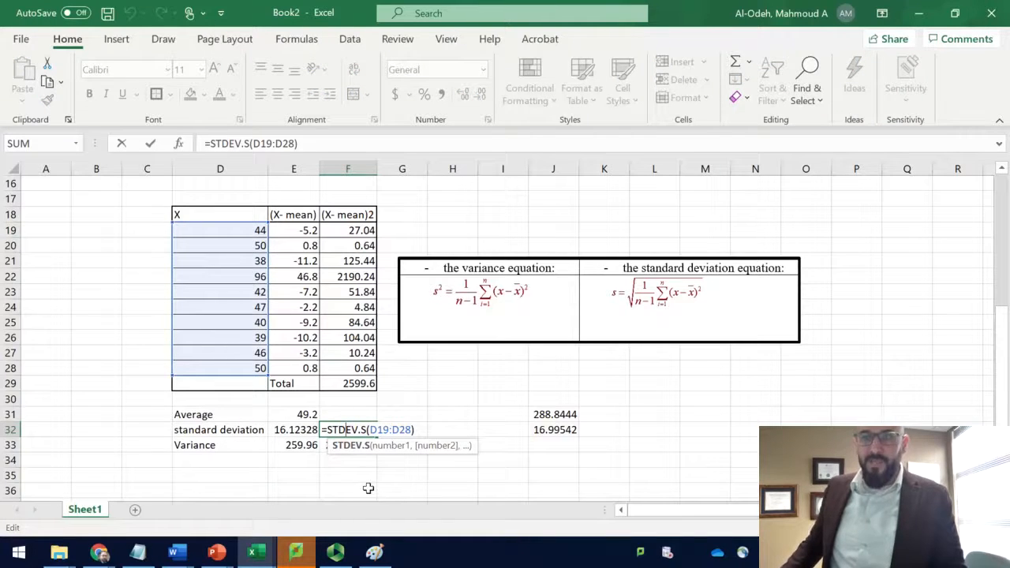
{"action": "left_click", "coordinate": [366, 430]}
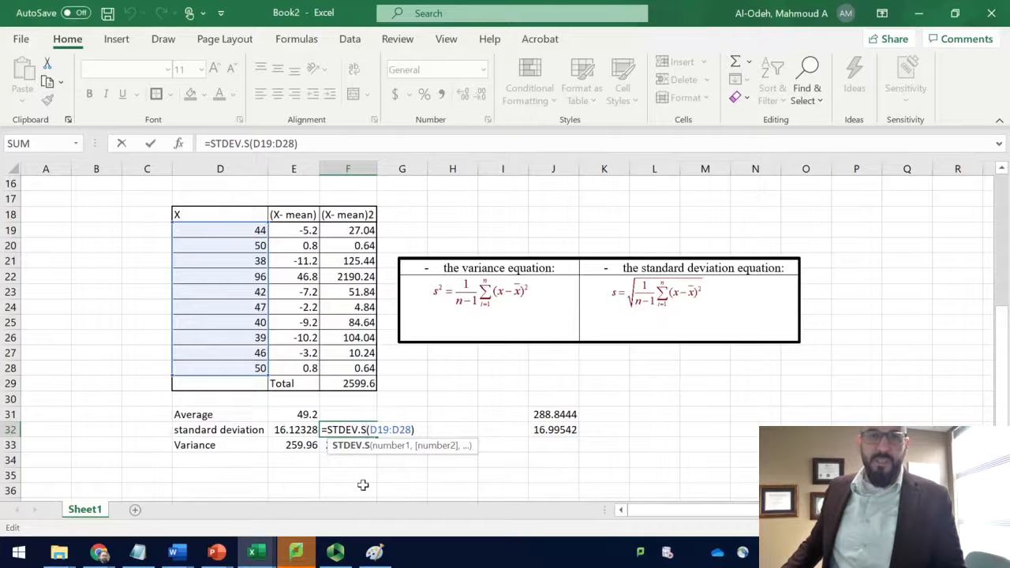
{"action": "left_click", "coordinate": [308, 430]}
{"action": "double_click", "coordinate": [309, 430]}
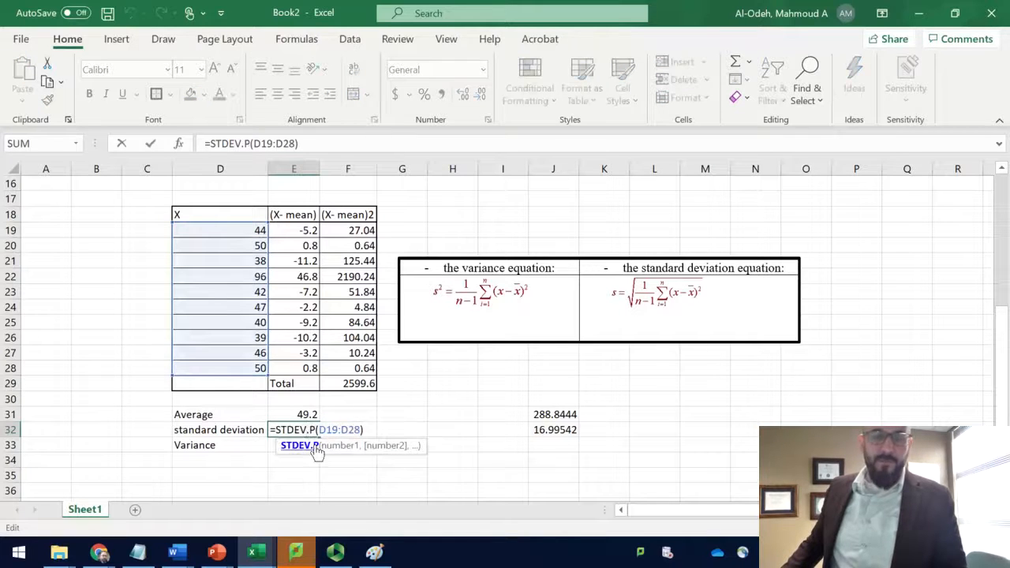
{"action": "key", "text": "Escape"}
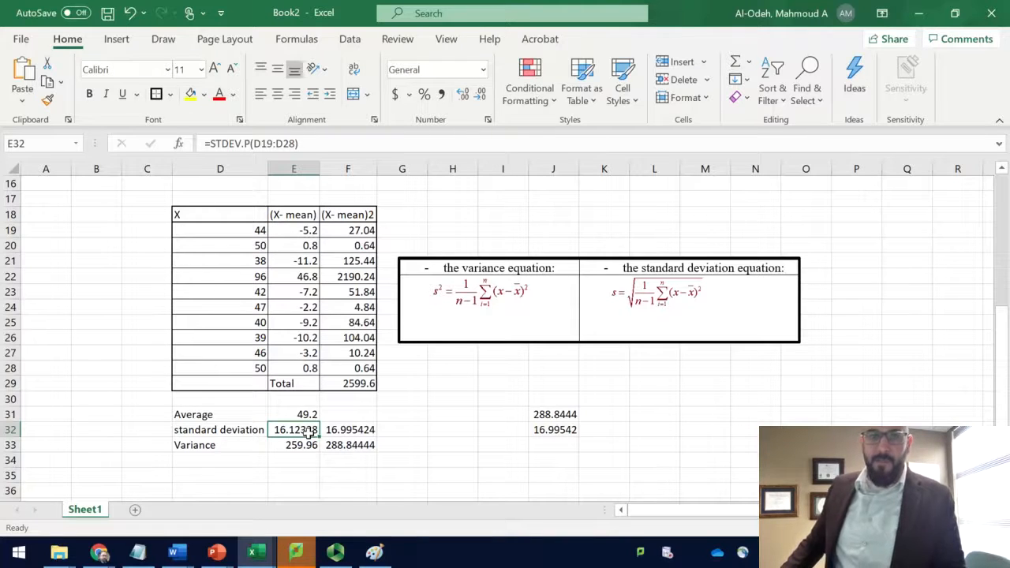
{"action": "double_click", "coordinate": [328, 430]}
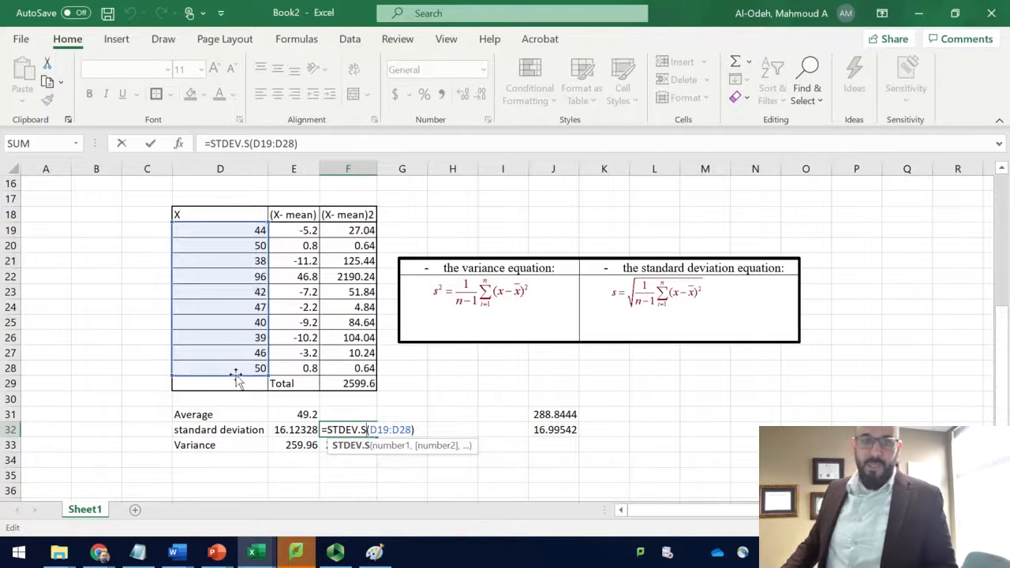
{"action": "key", "text": "ctrl+Return"}
Review the manual calculation table against the built-in sample results, and inspect the VAR.S formula and its range in F33
{"action": "left_click", "coordinate": [347, 444]}
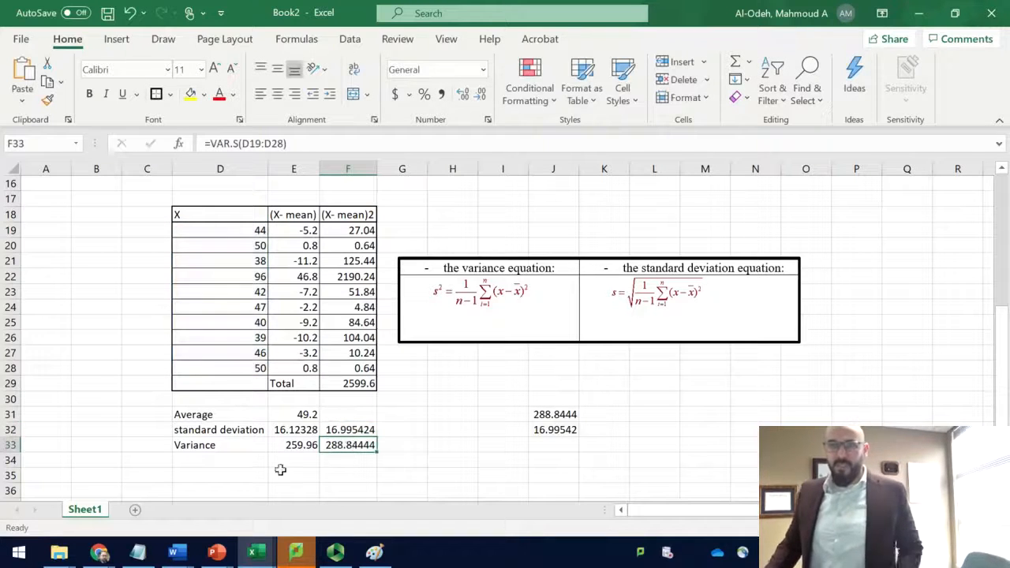
{"action": "left_click", "coordinate": [238, 253]}
{"action": "left_click_drag", "start_coordinate": [239, 252], "coordinate": [332, 382]}
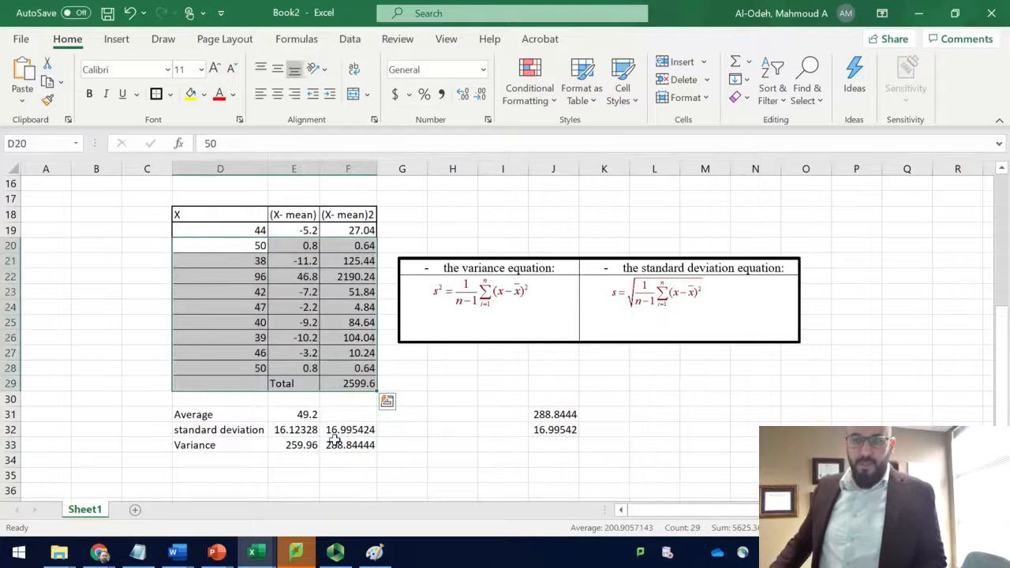
{"action": "left_click", "coordinate": [332, 433]}
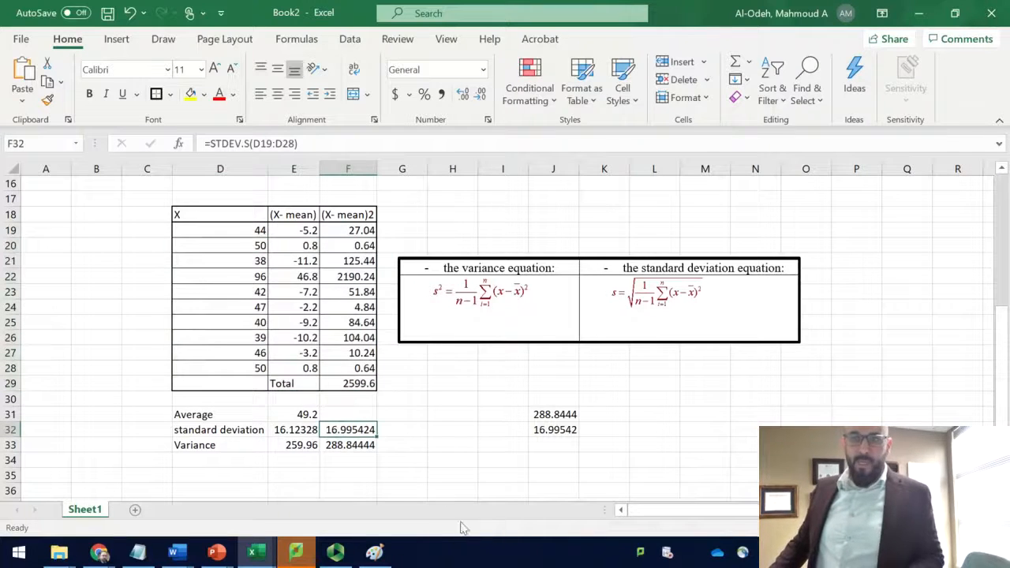
{"action": "double_click", "coordinate": [357, 447]}
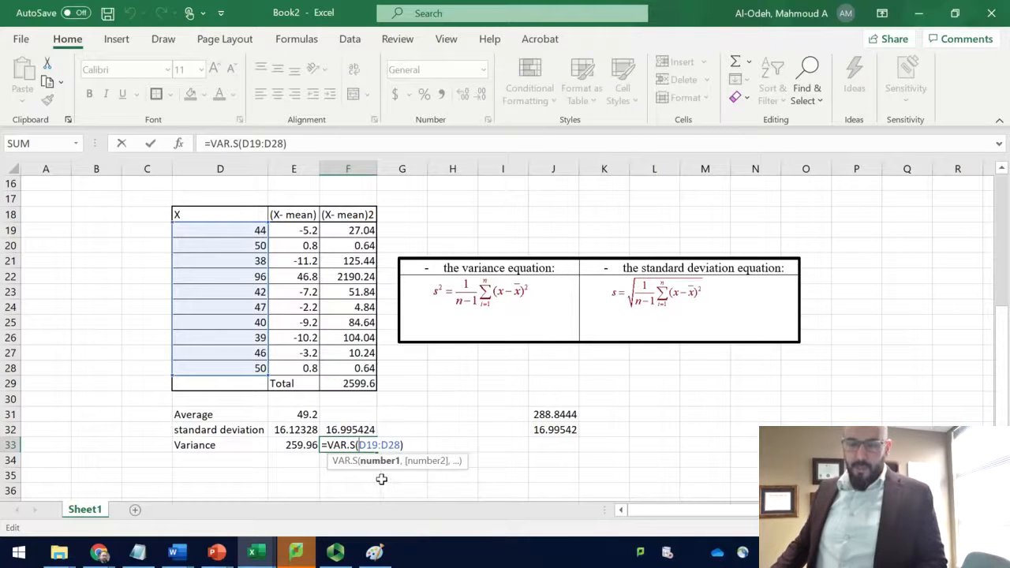
{"action": "key", "text": "Escape"}
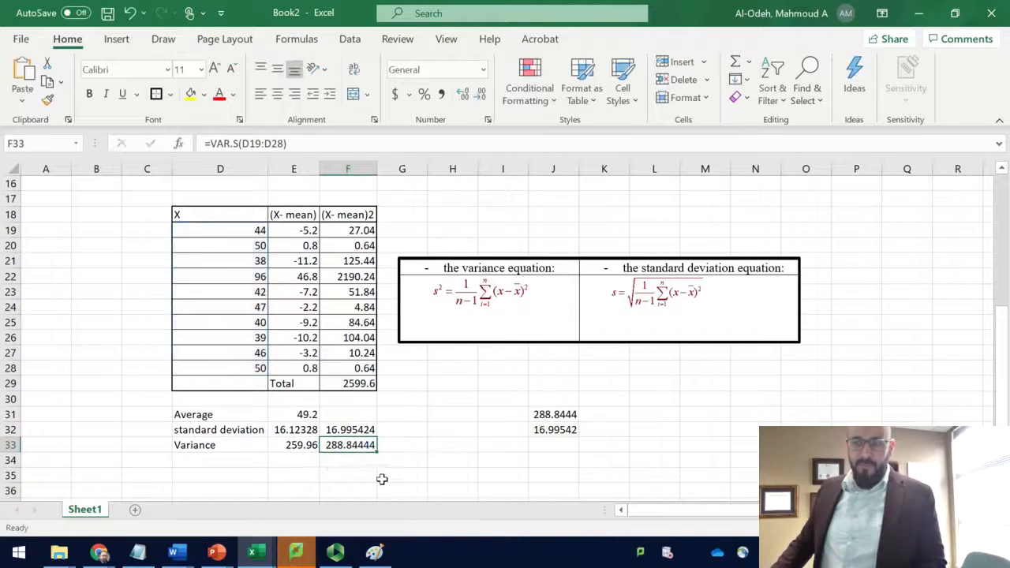
{"action": "double_click", "coordinate": [357, 447]}
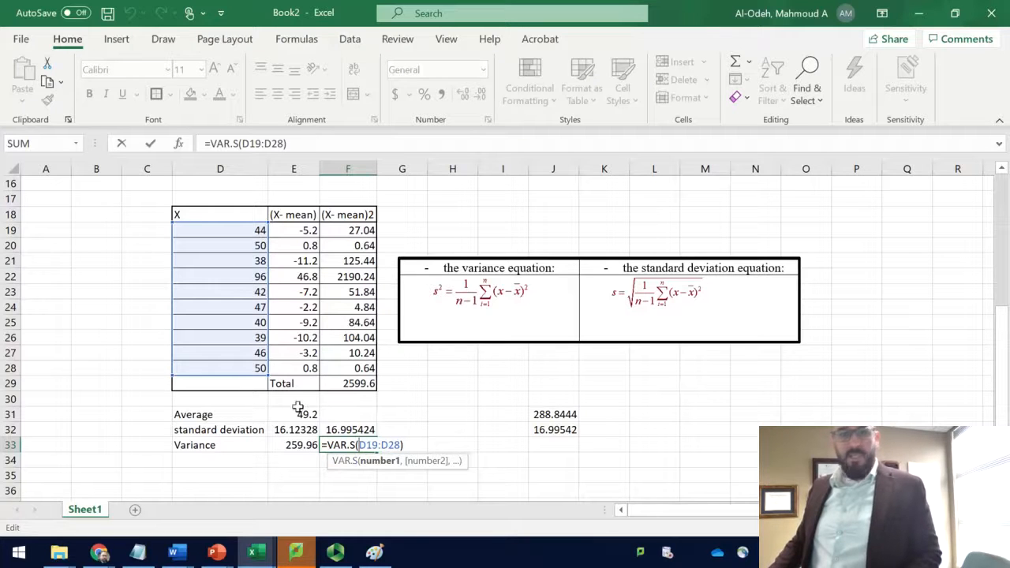
{"action": "key", "text": "Return"}
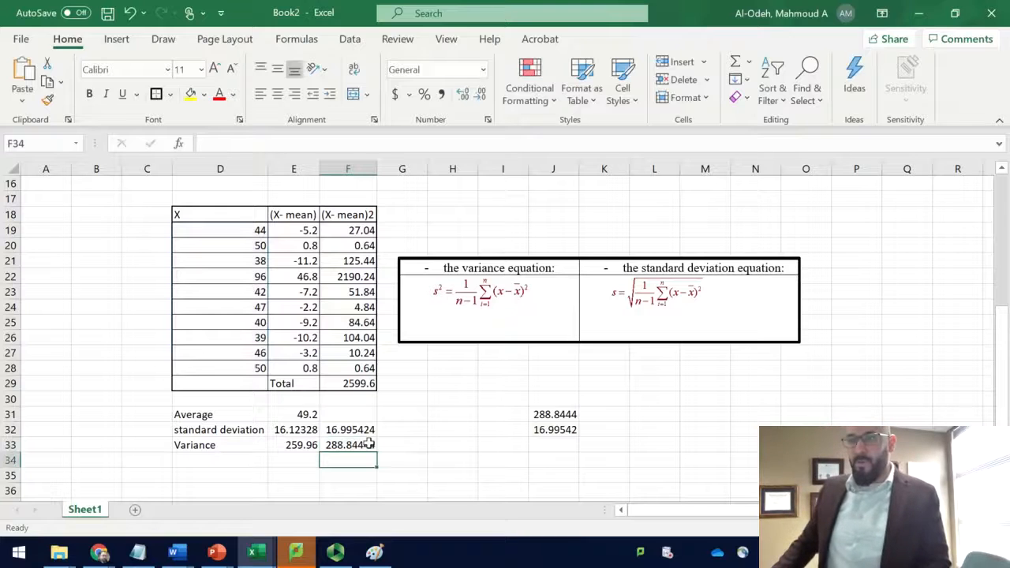
{"action": "mouse_move", "coordinate": [298, 544]}
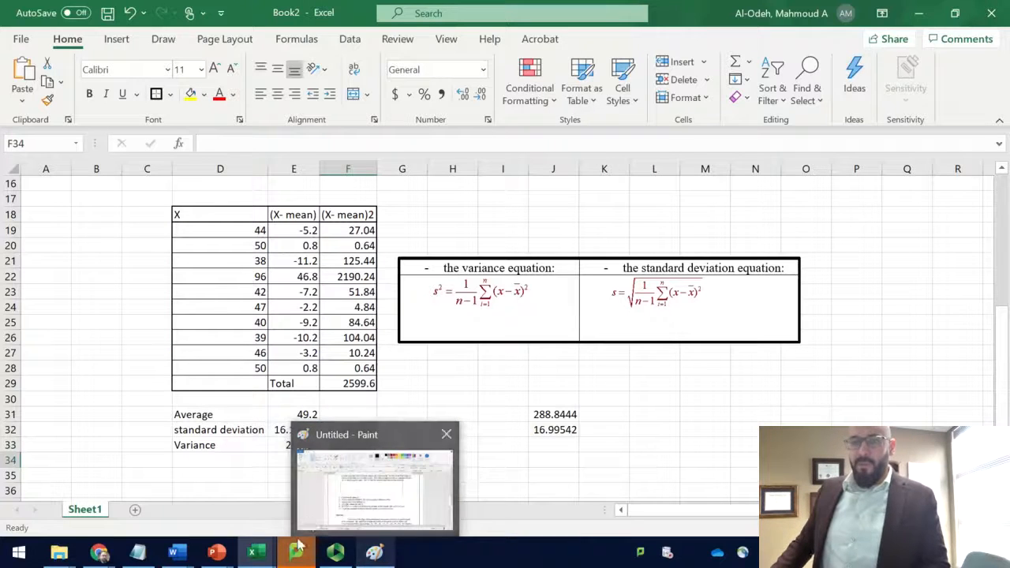
{"action": "left_click", "coordinate": [591, 412]}
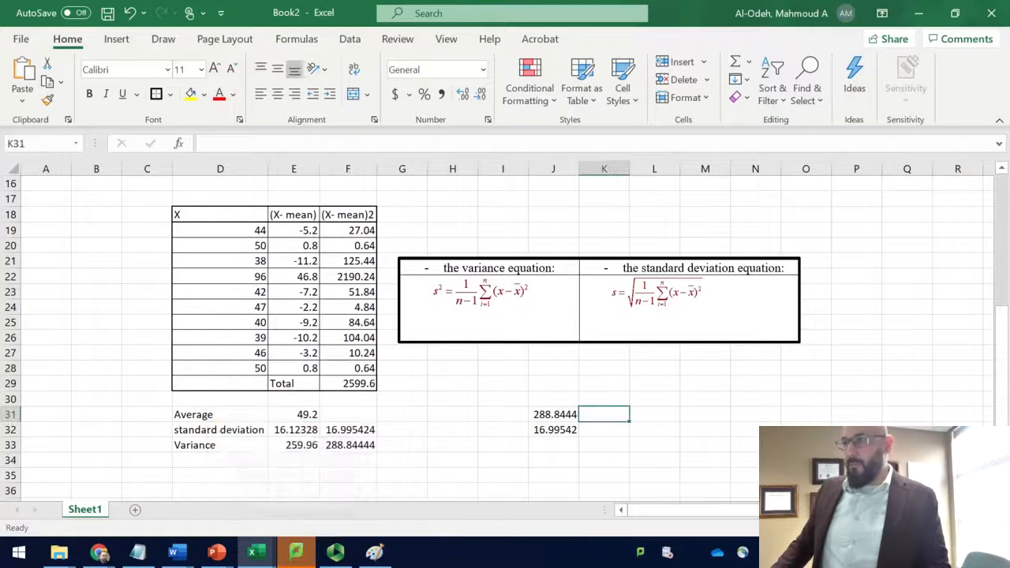
{"action": "scroll", "coordinate": [575, 406], "scroll_direction": "up", "scroll_amount": 2}
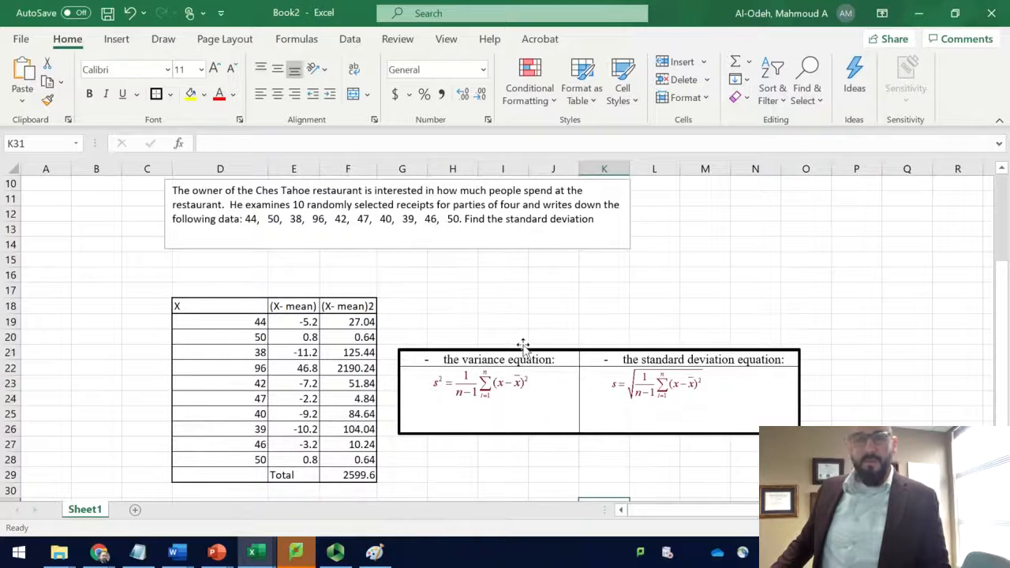
{"action": "left_click", "coordinate": [335, 552]}
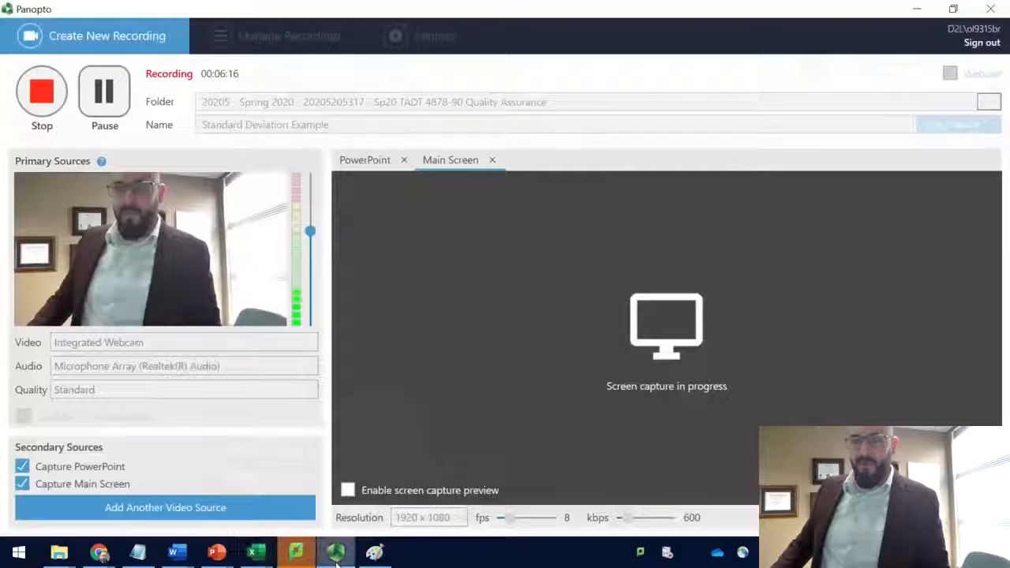